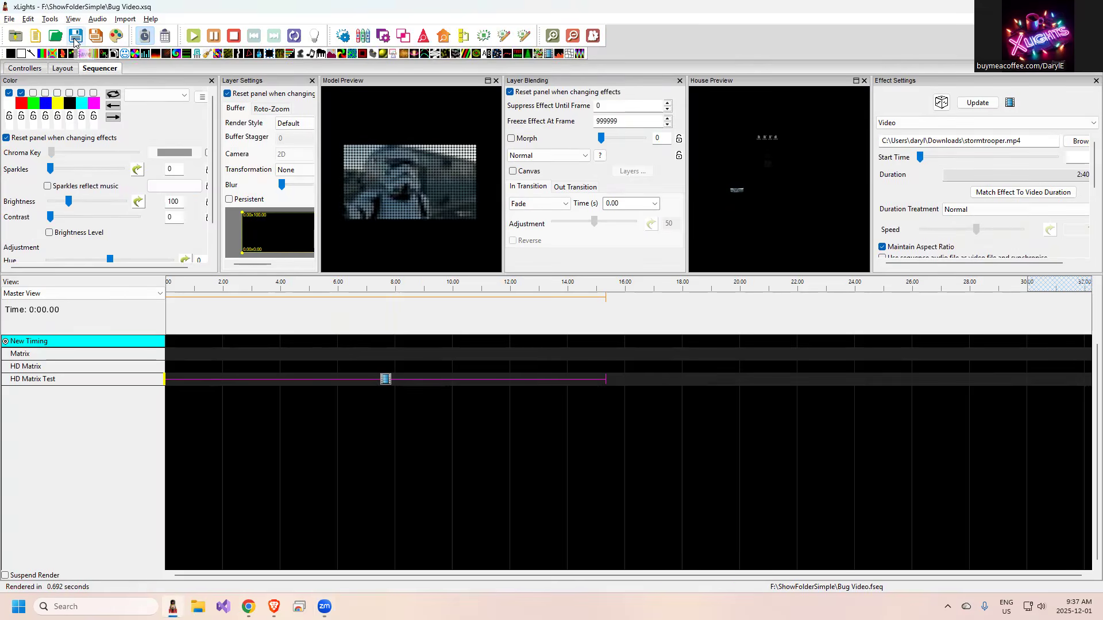
Save the Bug Video sequence and open FPP Connect to discover the FPP instances.
left_click(75, 41)
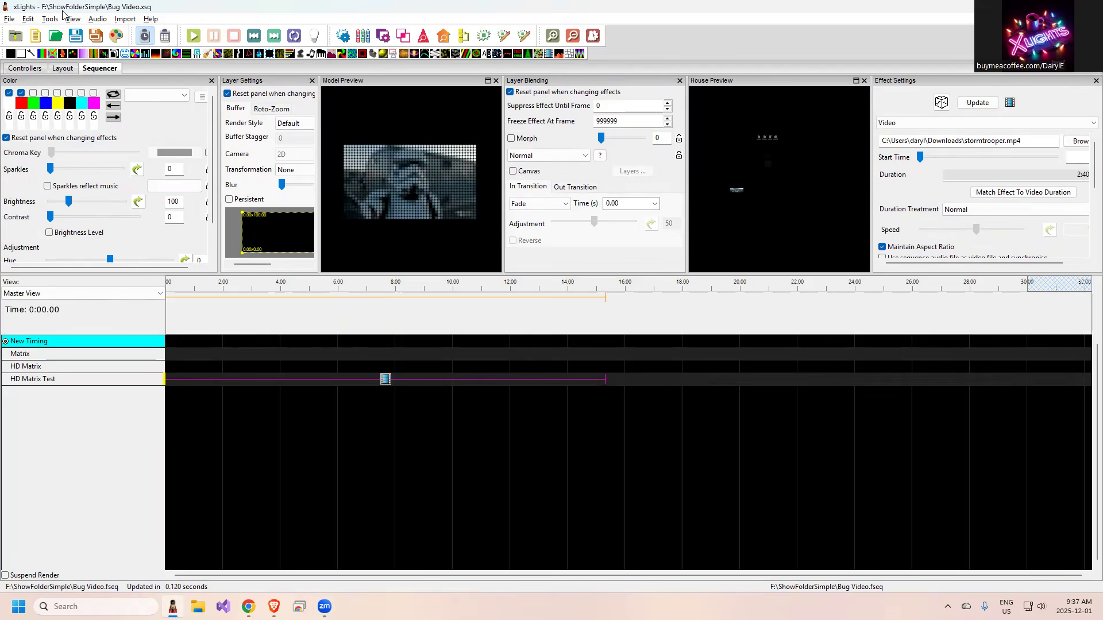
left_click(50, 19)
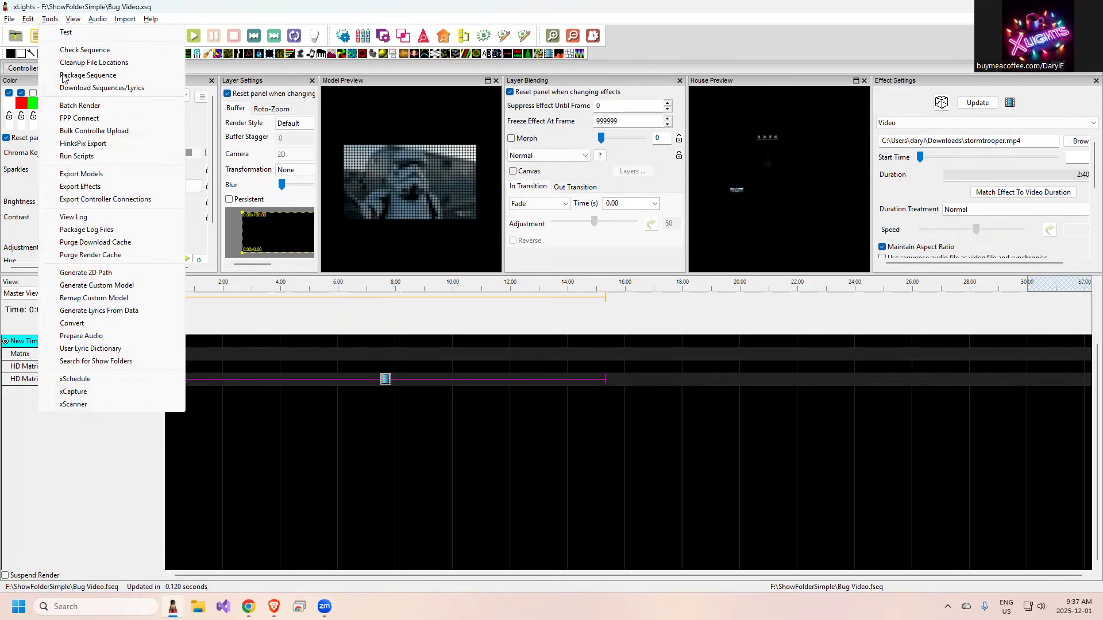
left_click(81, 119)
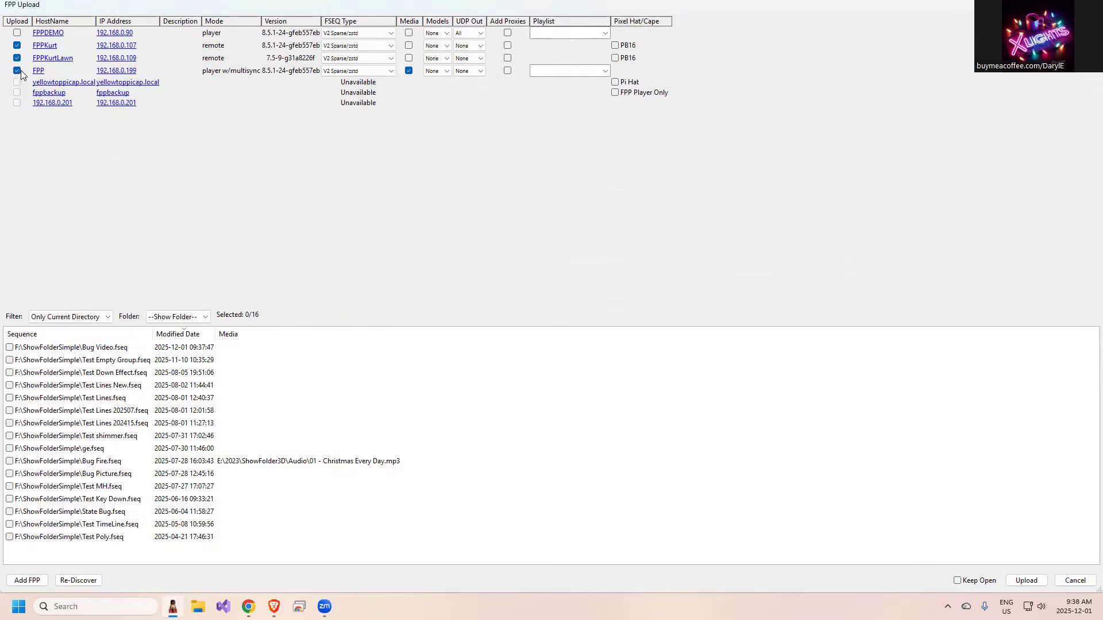
Exclude FPP, FPPKurtLawn and FPPKurt from the upload and select only FPPDEMO, keeping its FSEQ type at V2 Sparse/zstd.
left_click(17, 71)
left_click(16, 58)
left_click(16, 46)
left_click(16, 33)
left_click(372, 38)
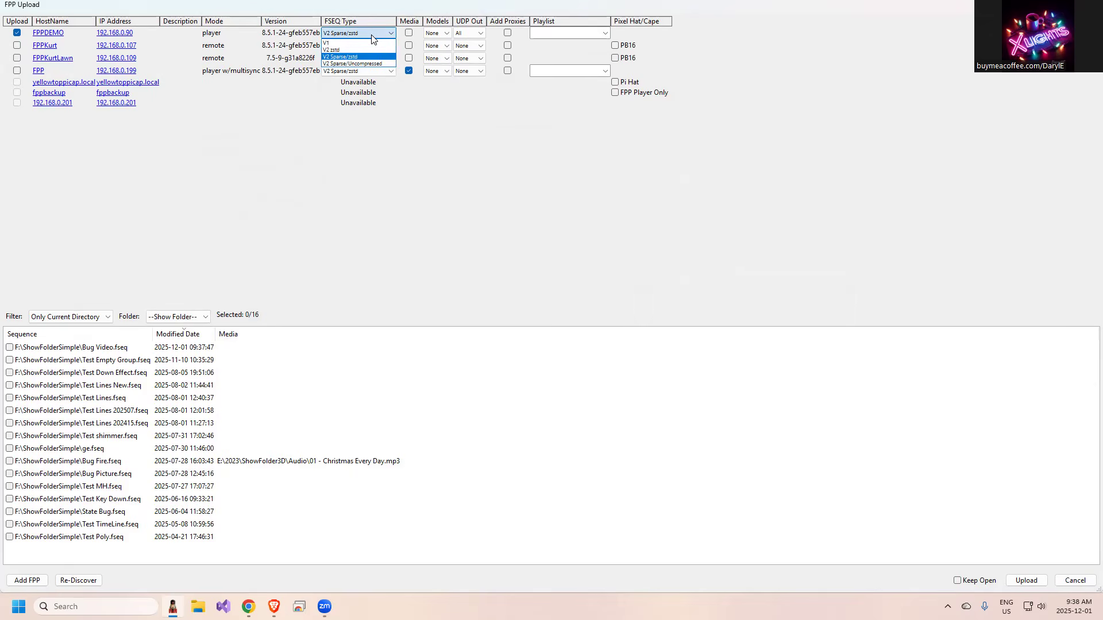
left_click(372, 39)
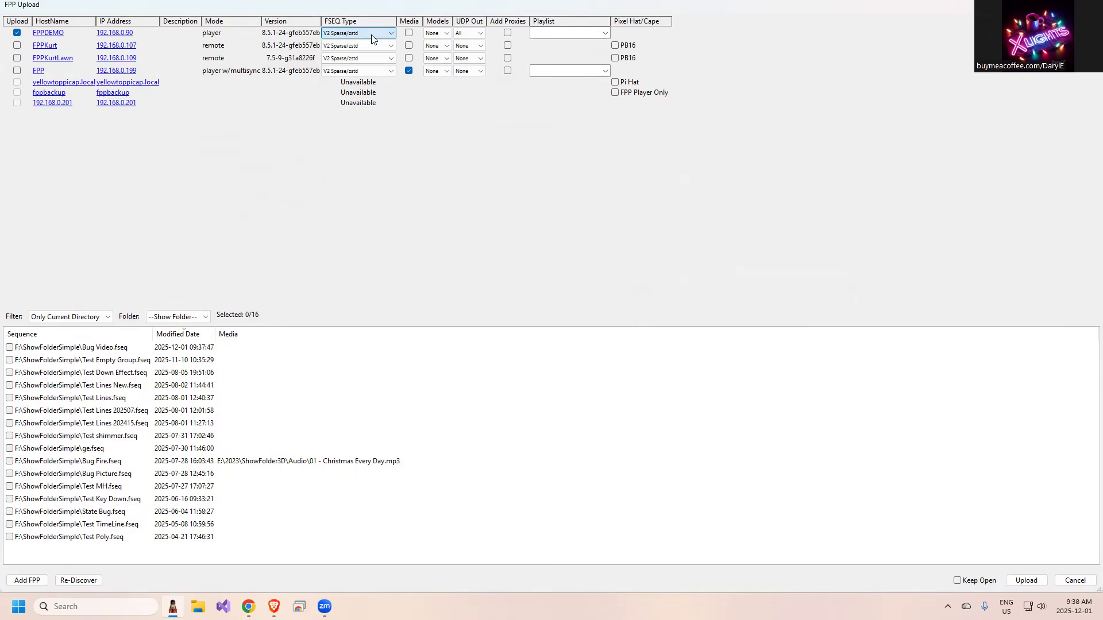
Enable media upload and Add Proxies for FPPDEMO, leaving its Models option at None.
left_click(409, 32)
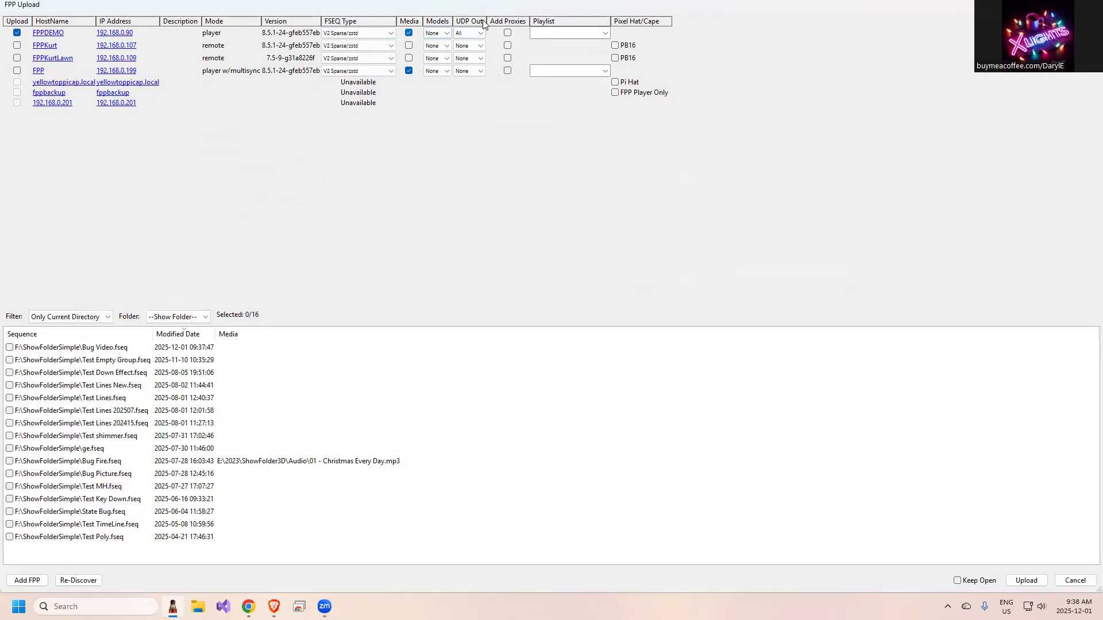
left_click(440, 34)
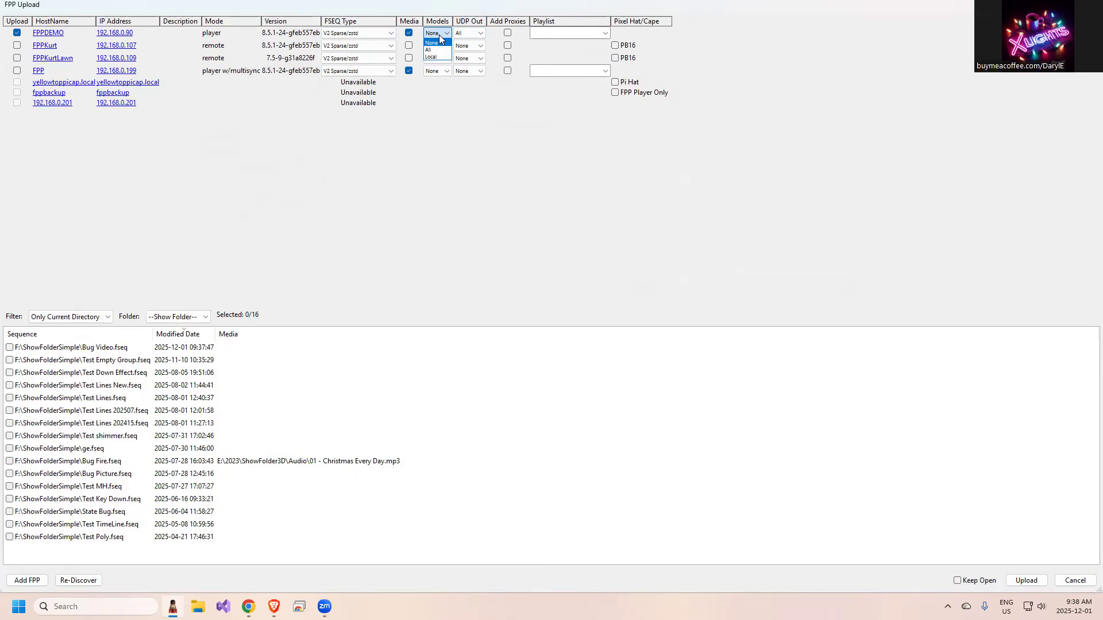
left_click(440, 36)
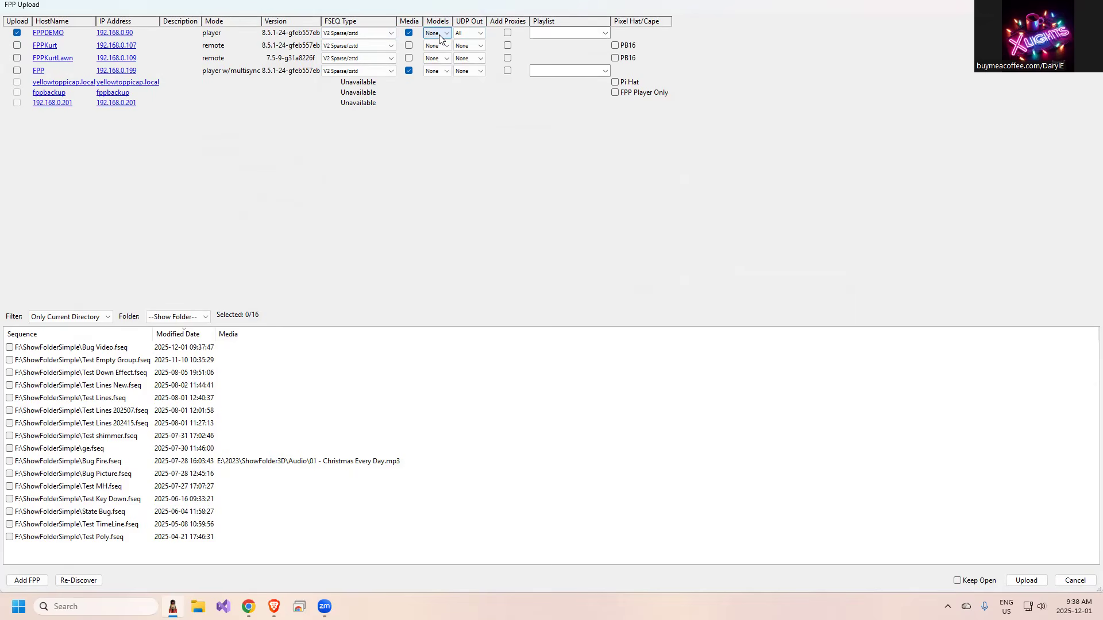
left_click(508, 33)
Name the target playlist for FPPDEMO "Christmas Playlist".
type("Christmas Playlist")
Sort the sequences with the newest first, select Bug Video.fseq, and upload it to FPPDEMO.
left_click(185, 338)
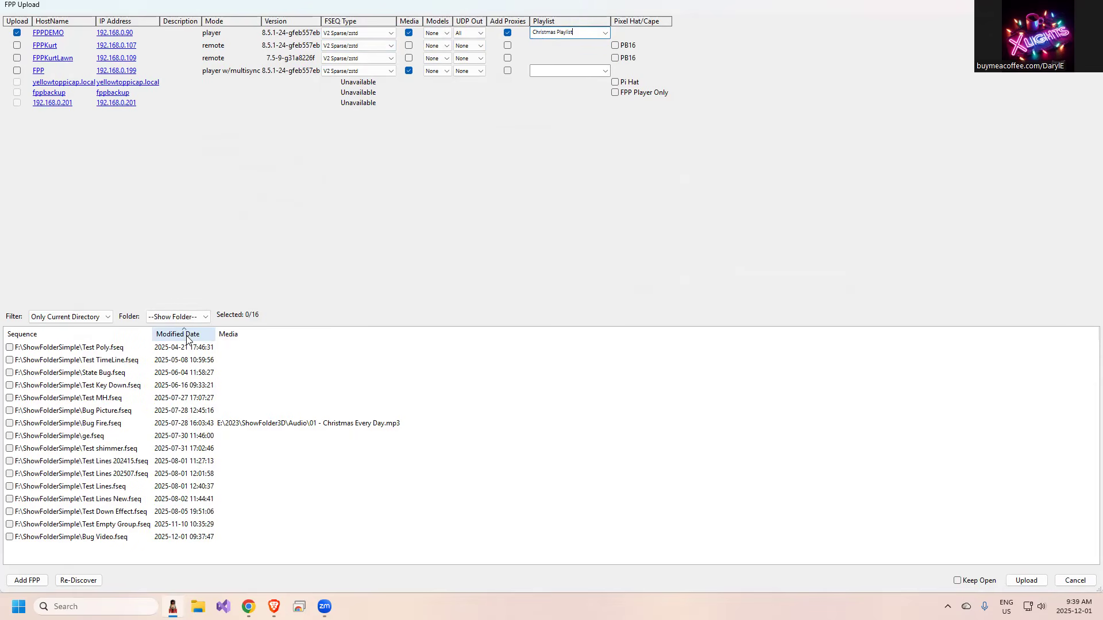
left_click(187, 338)
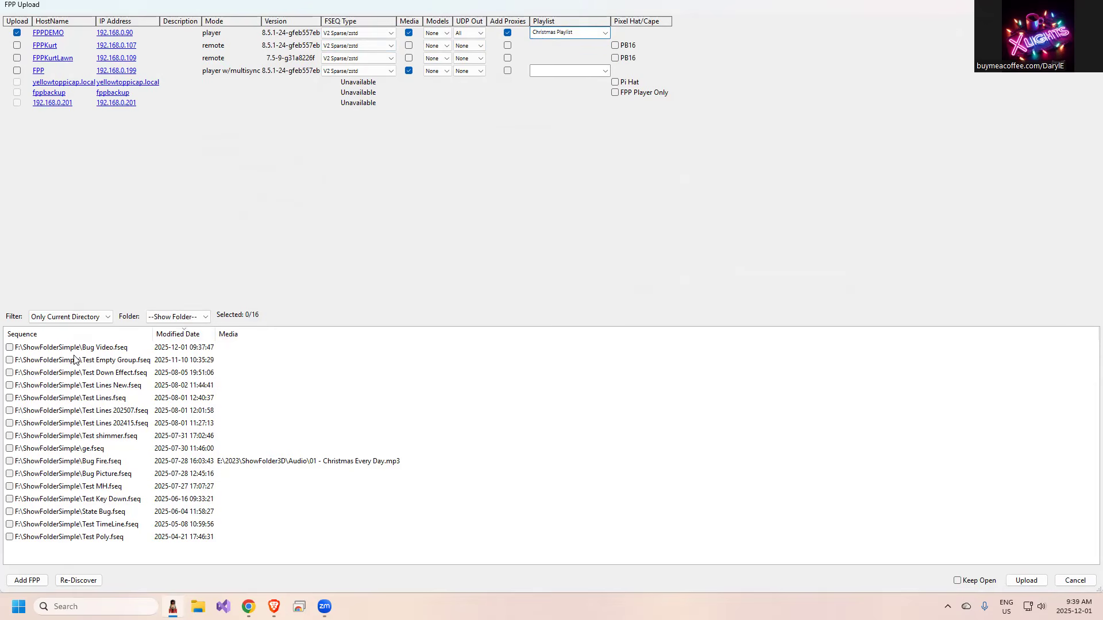
left_click(9, 348)
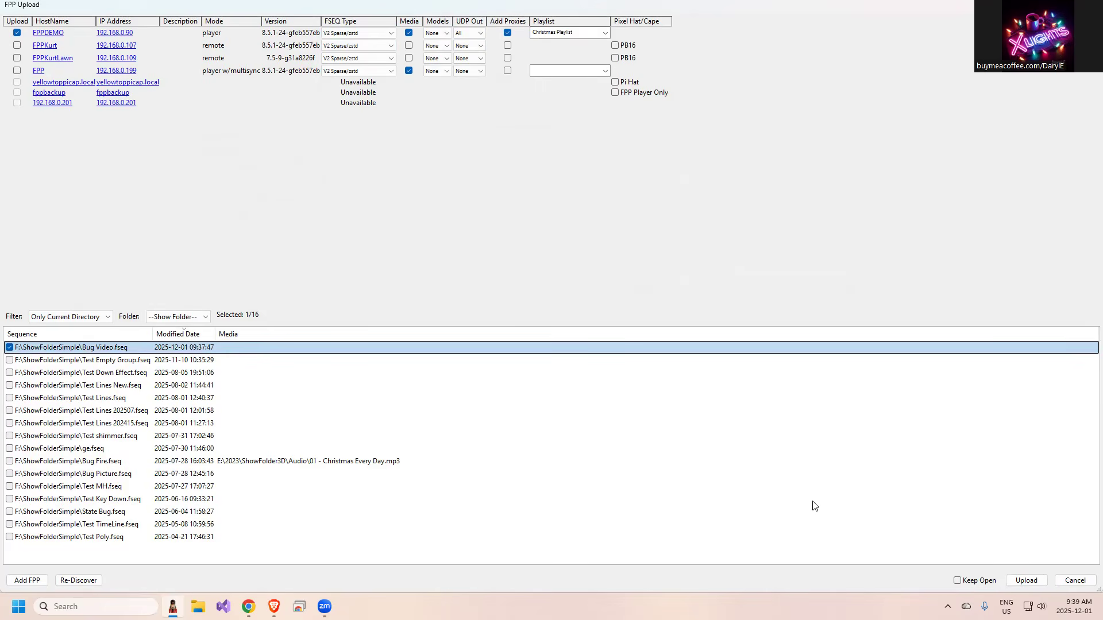
left_click(1026, 581)
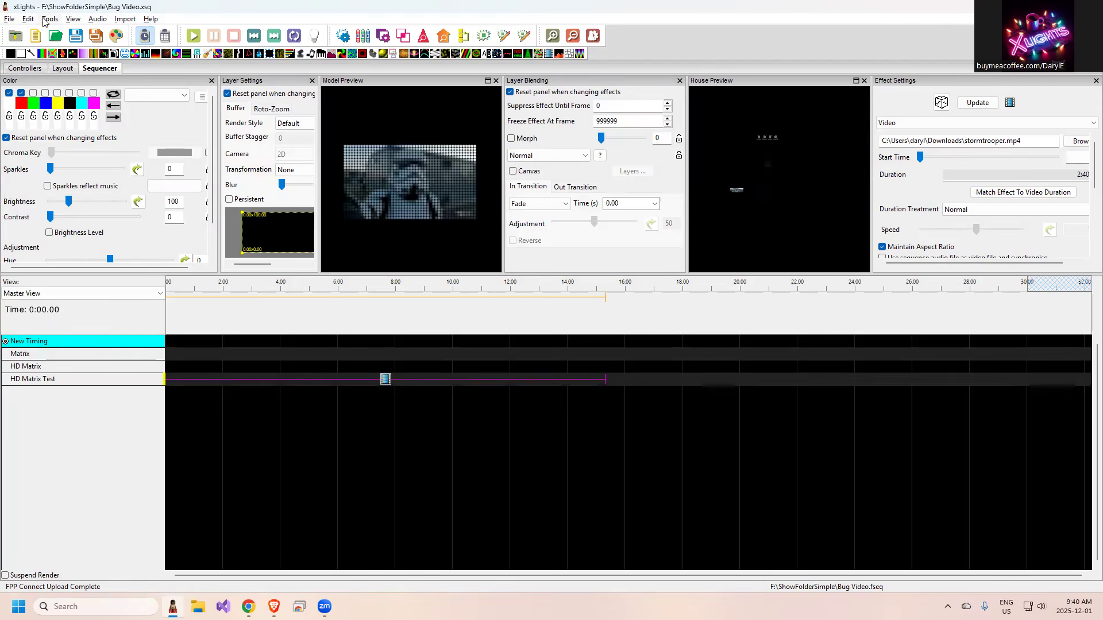
Reopen FPP Connect and open the FPPDEMO web interface through its IP address link.
left_click(51, 20)
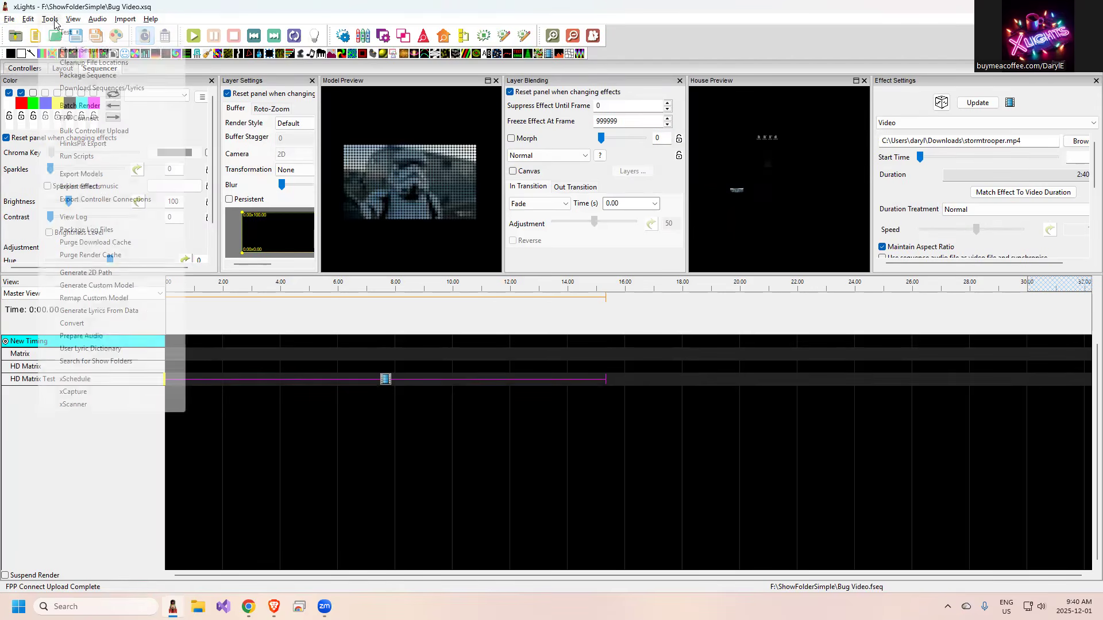
left_click(81, 119)
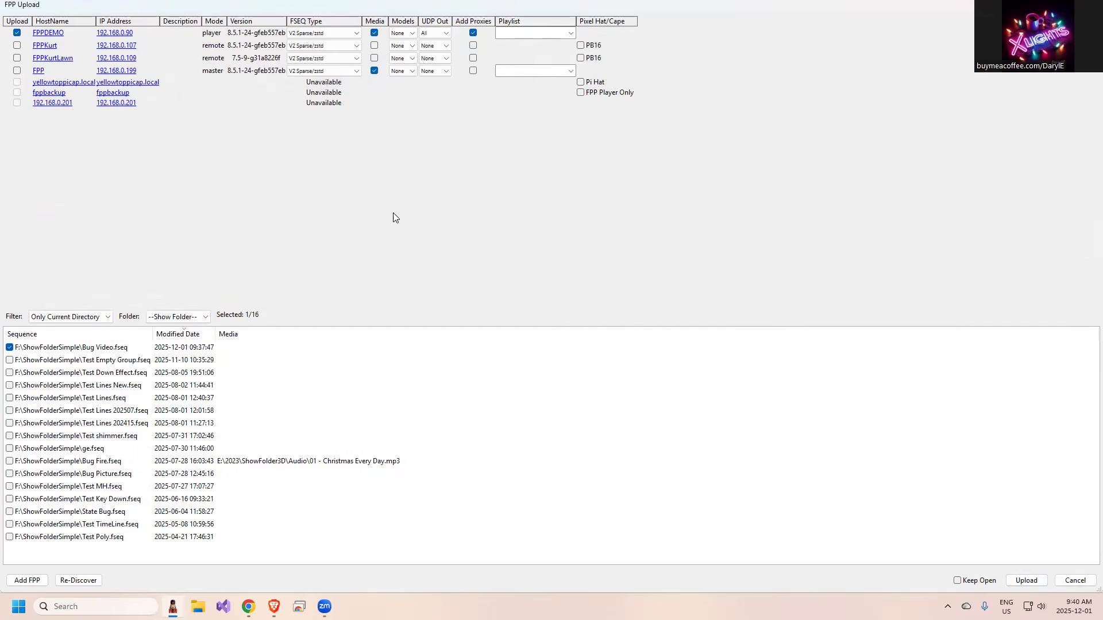
left_click(108, 34)
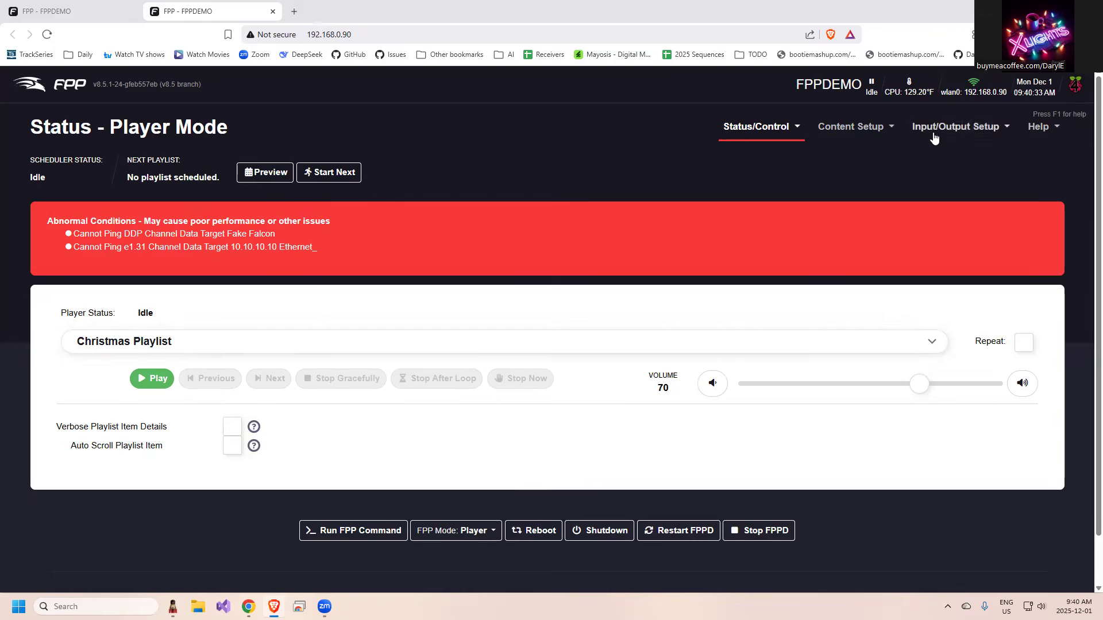
Open the Christmas Playlist for editing in FPP to check its contents.
left_click(838, 130)
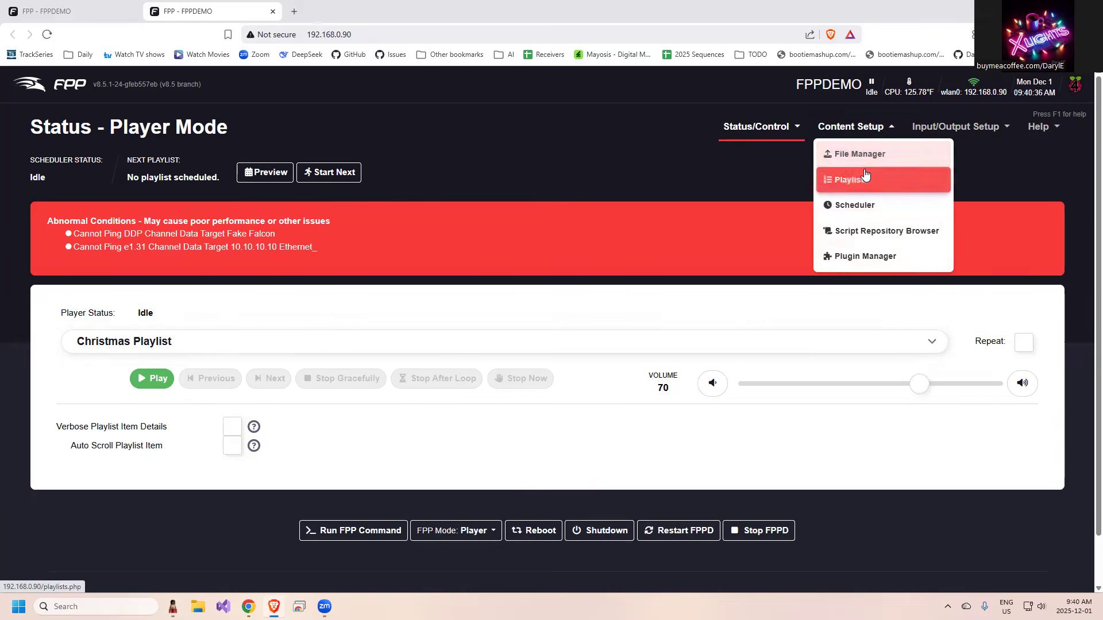
left_click(861, 177)
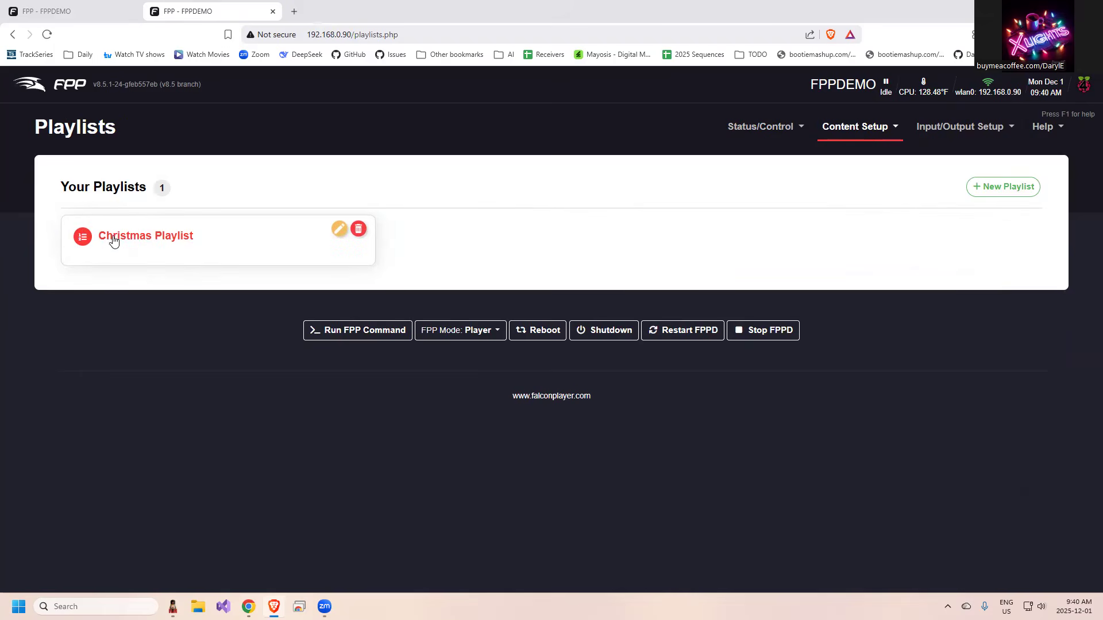
left_click(340, 230)
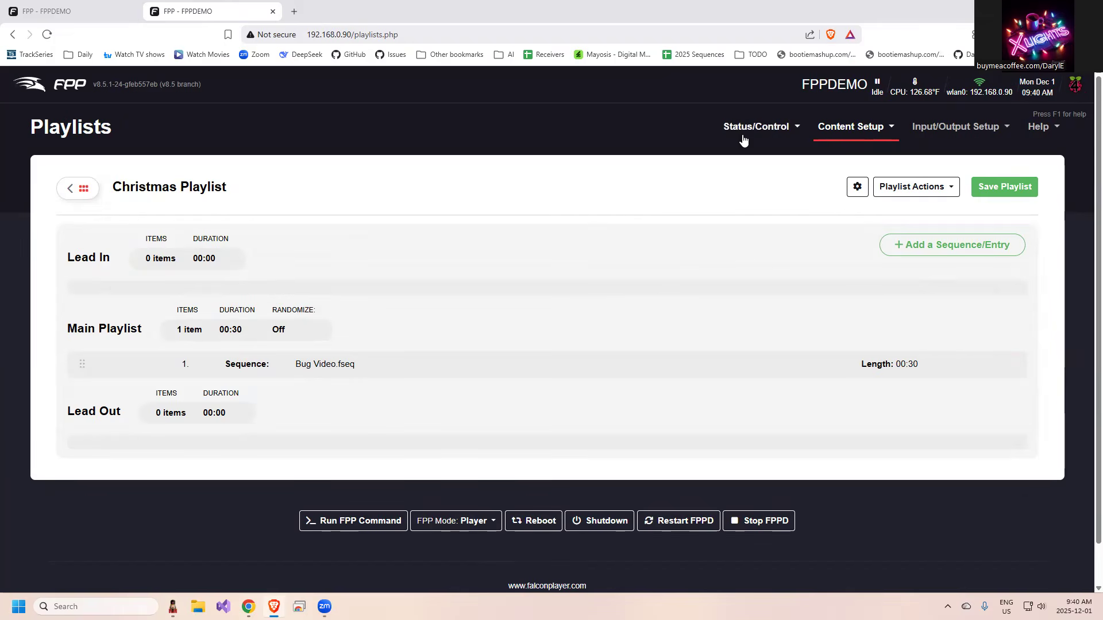
Add a new entry in the FPP Scheduler and set its start time to 04:00 PM.
left_click(859, 132)
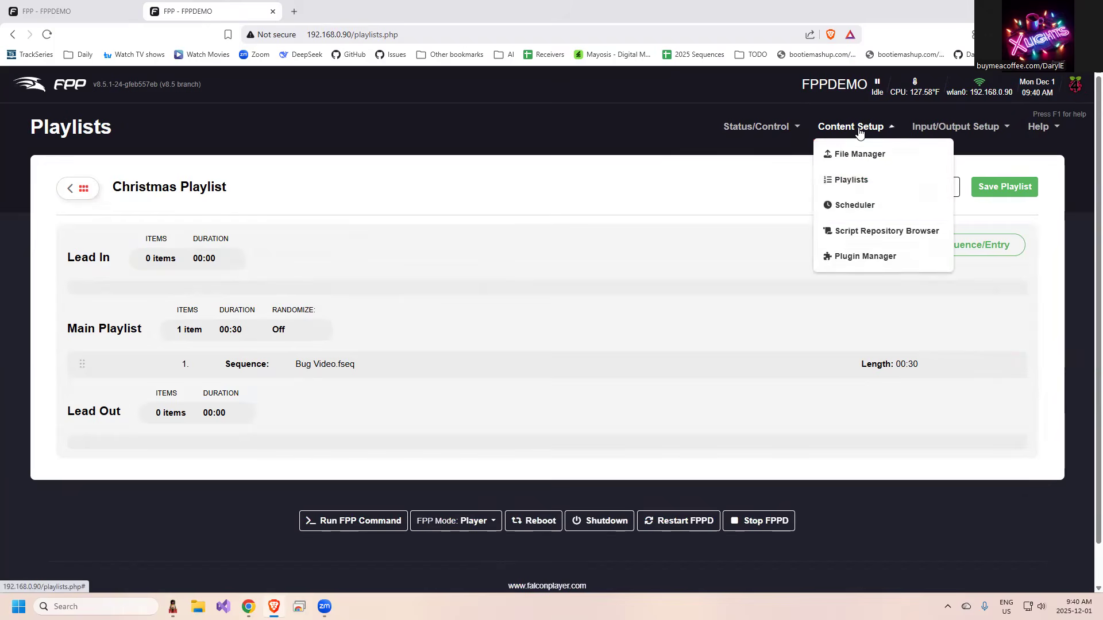
left_click(854, 205)
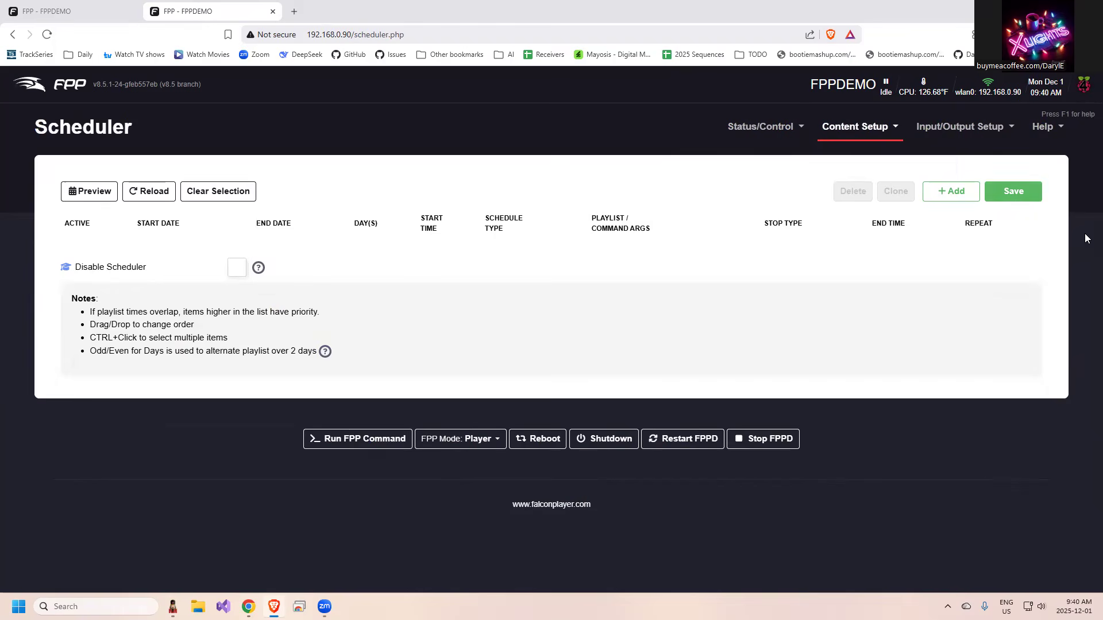
left_click(951, 191)
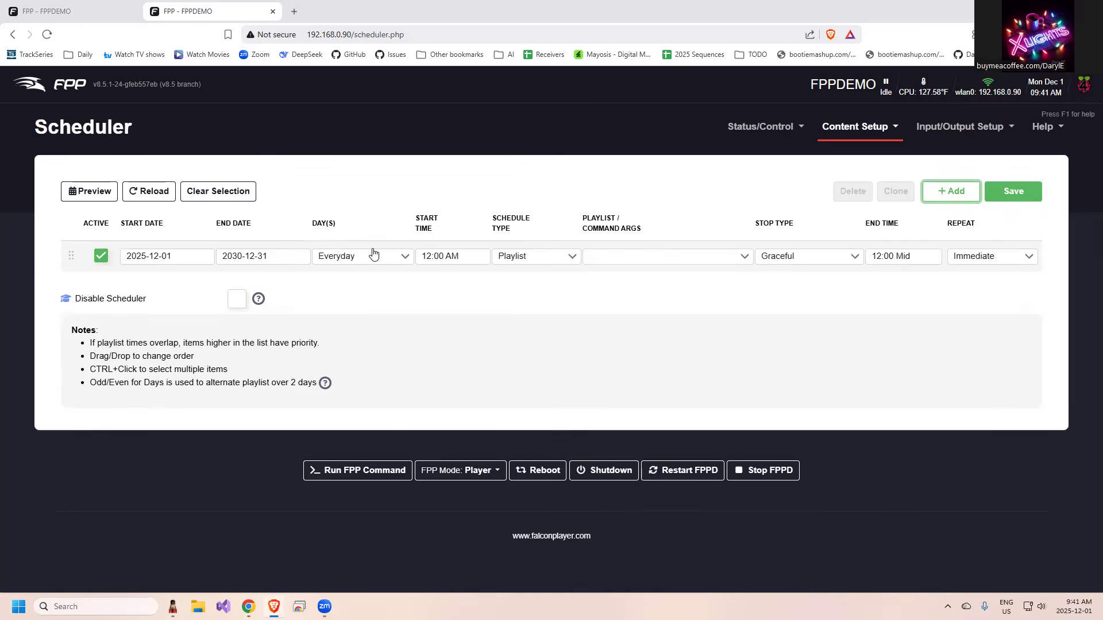
left_click(437, 255)
scroll(454, 333, "down", 12)
scroll(454, 322, "up", 4)
left_click(439, 314)
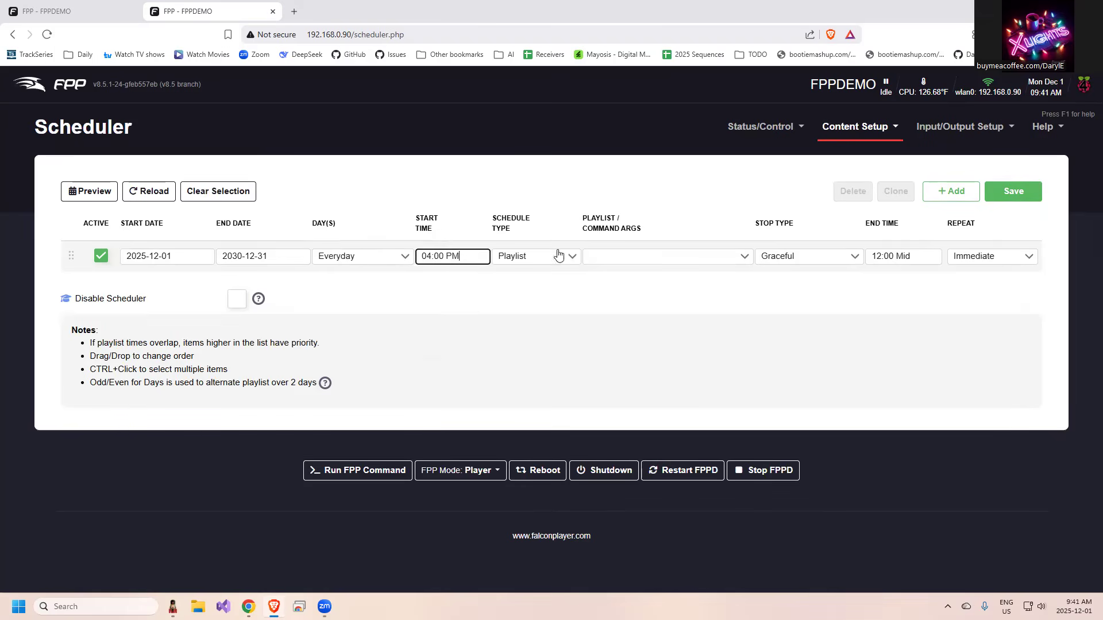
Assign Christmas Playlist to the schedule entry, set its end time to 10:30 PM, and save the schedule.
left_click(652, 259)
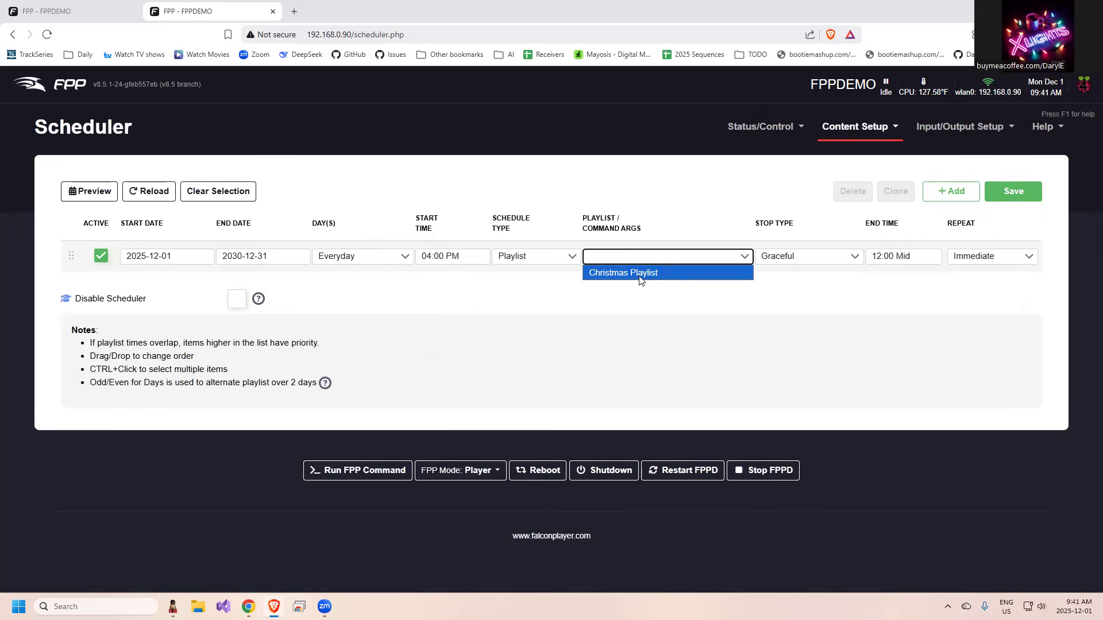
left_click(641, 275)
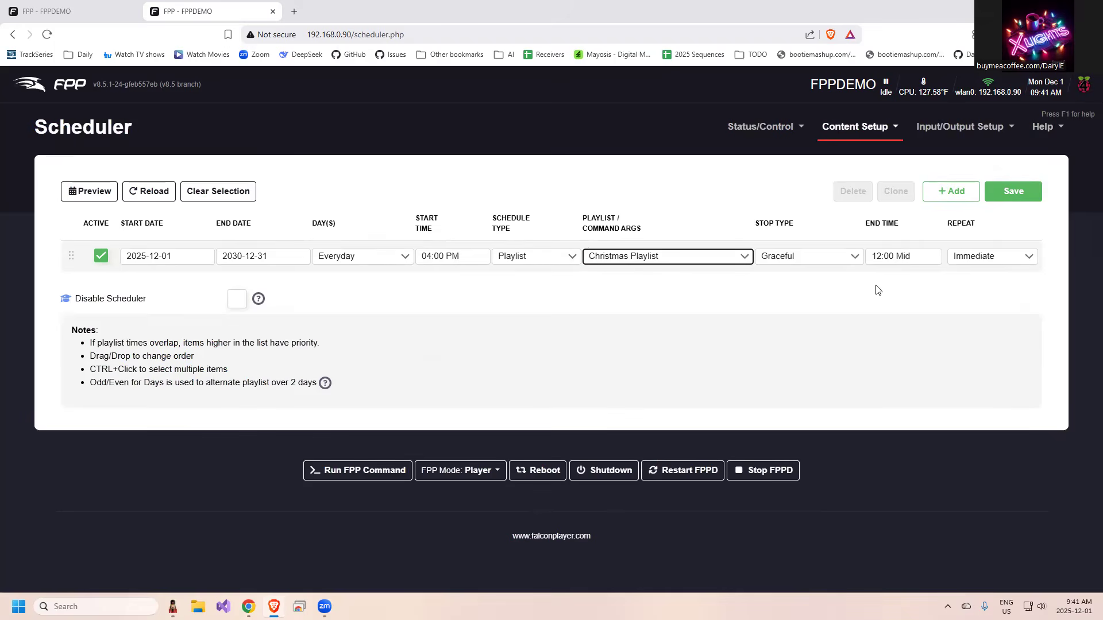
left_click(886, 257)
left_click(888, 292)
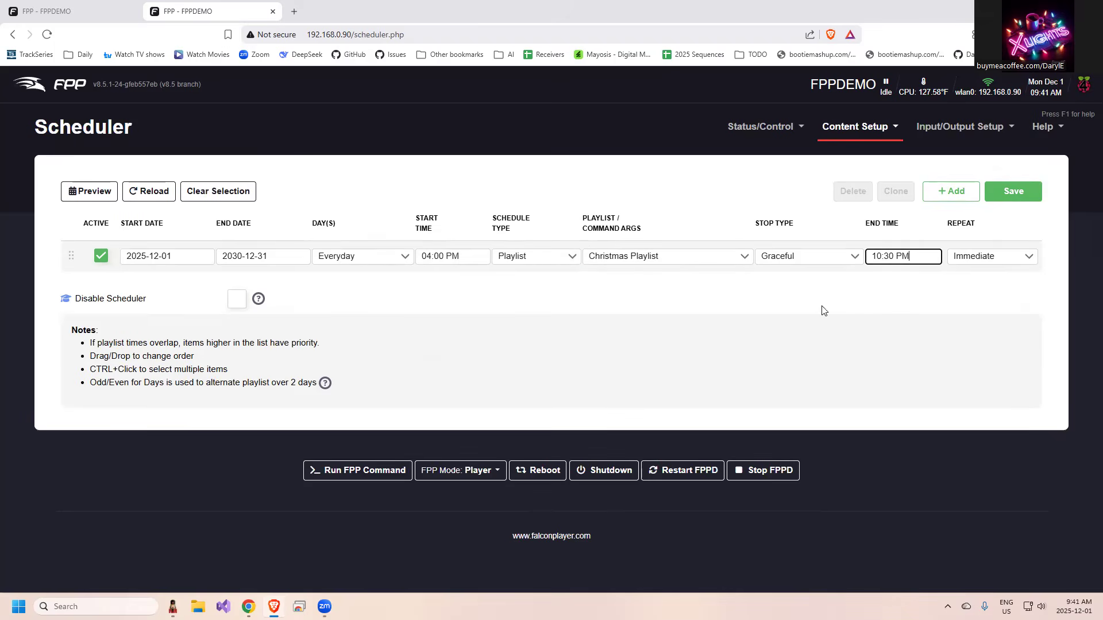
left_click(1000, 197)
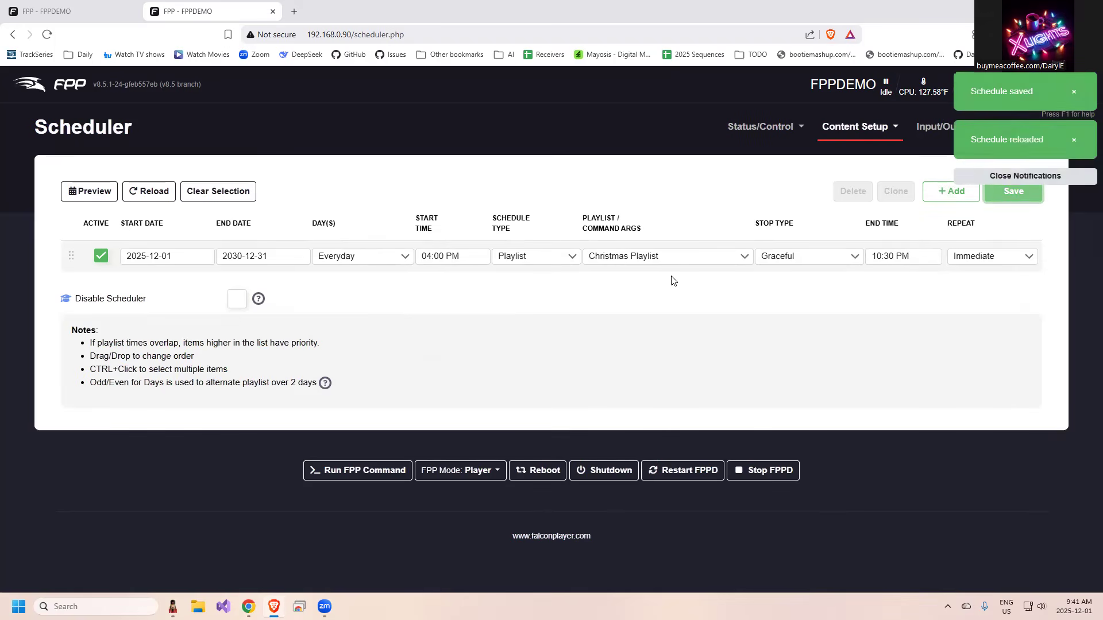
Check the next scheduled playlist on the FPP Status Page and choose Bug Video.fseq as the item to play.
left_click(776, 128)
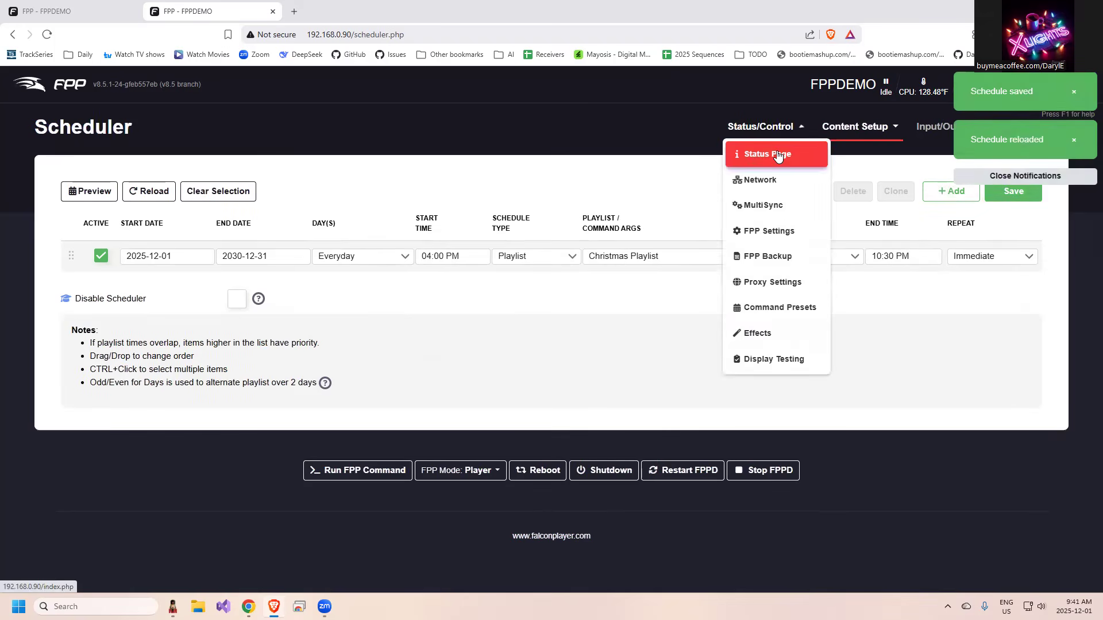
left_click(753, 160)
left_click_drag(120, 178, 364, 186)
left_click(320, 221)
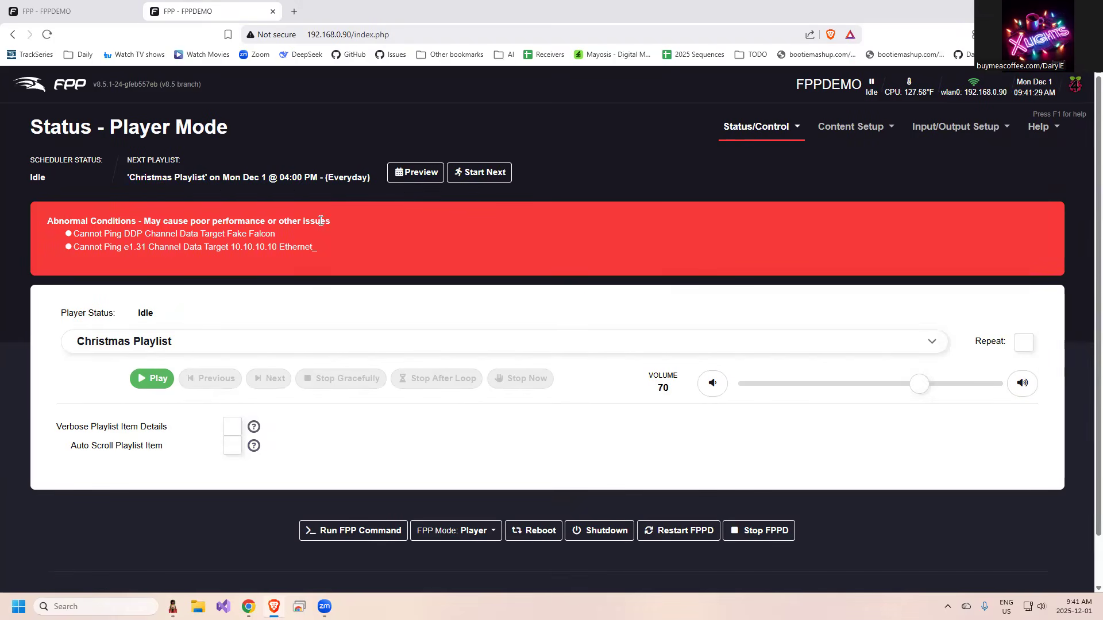
left_click(194, 343)
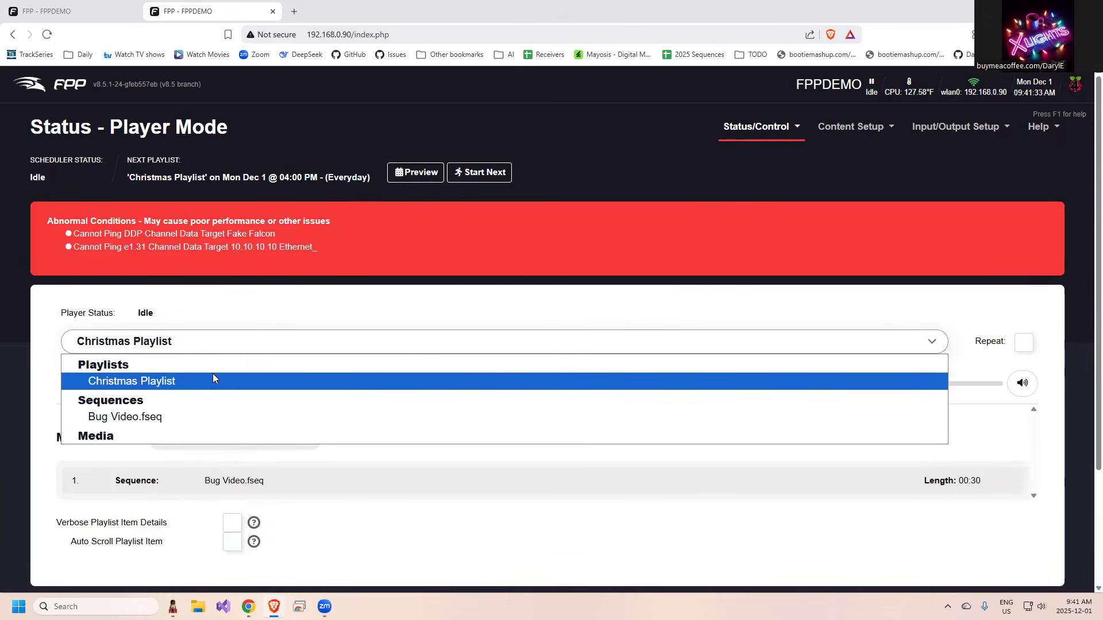
left_click(214, 417)
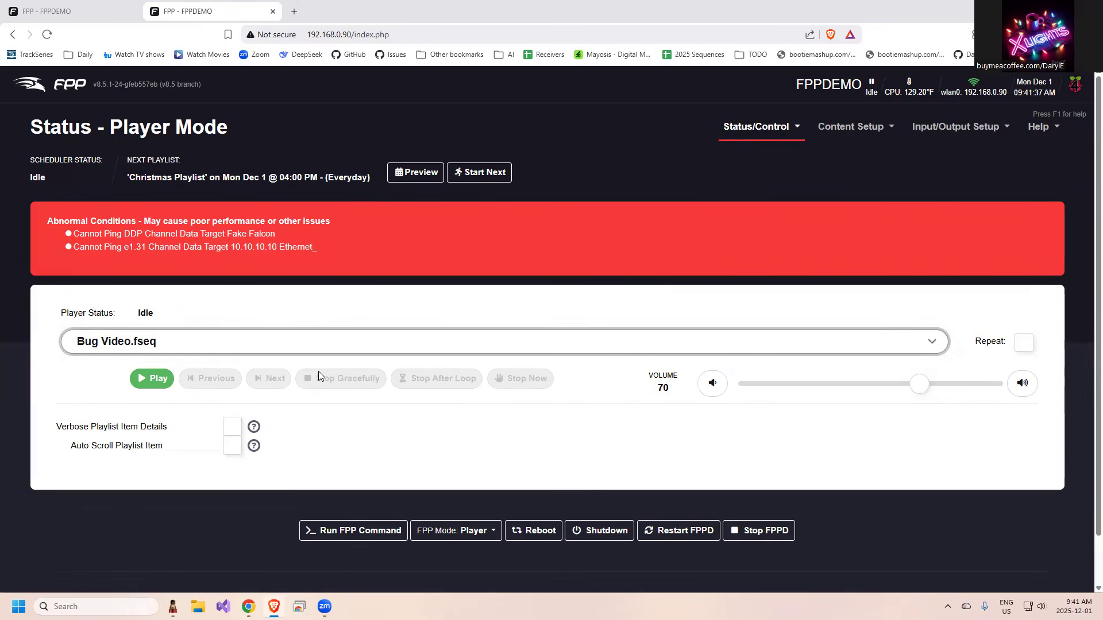
Switch to xLights and select the Fake Falcon controller in the Controllers list.
key("alt+Tab")
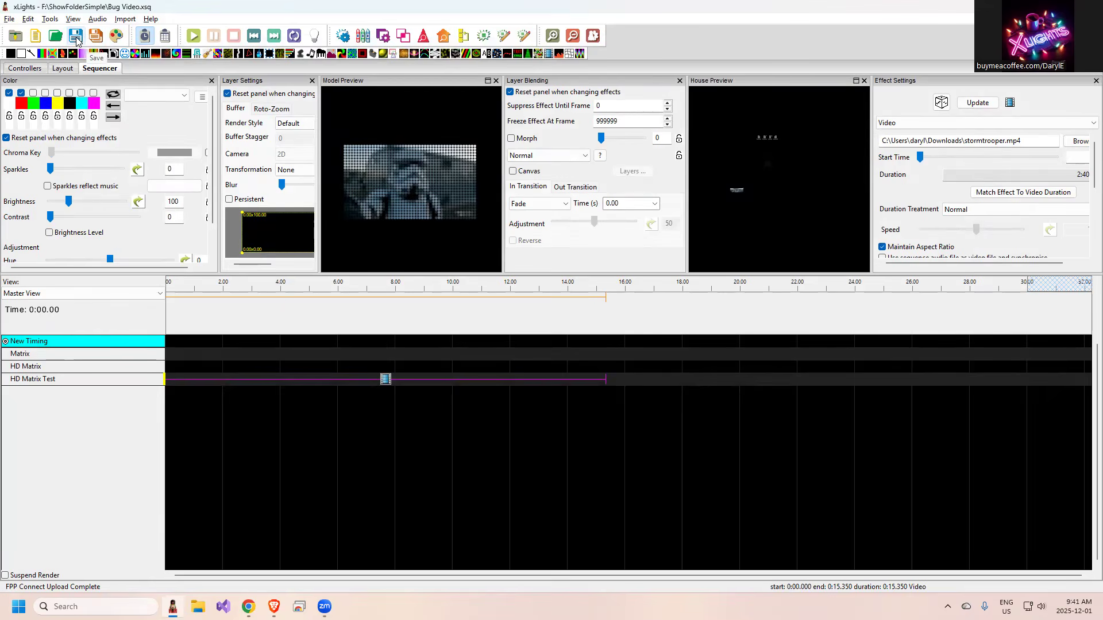
left_click(51, 19)
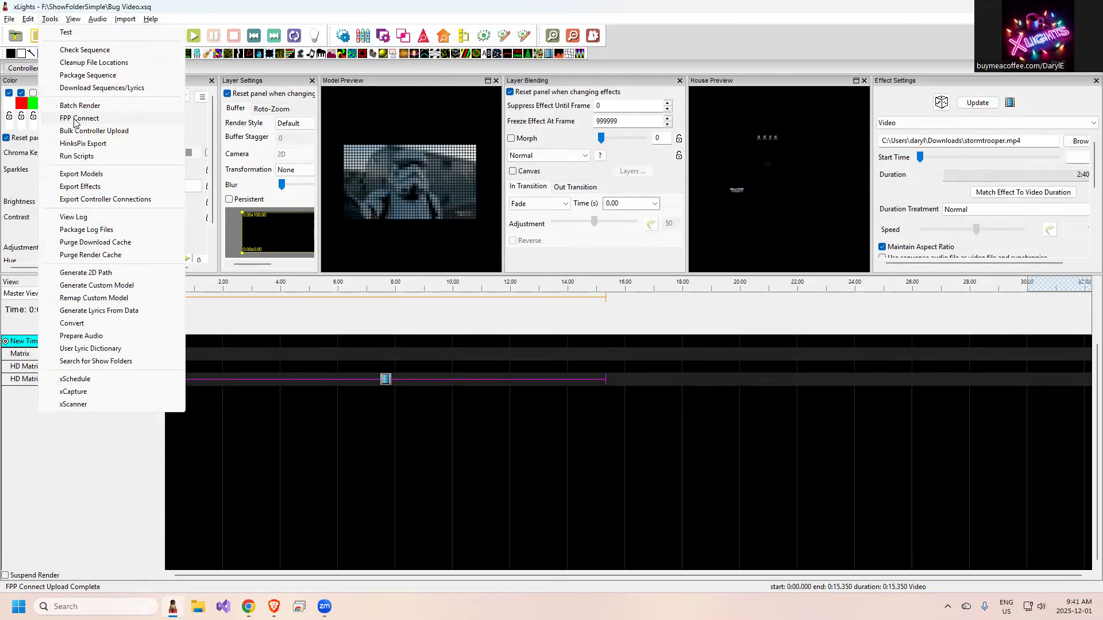
left_click(221, 15)
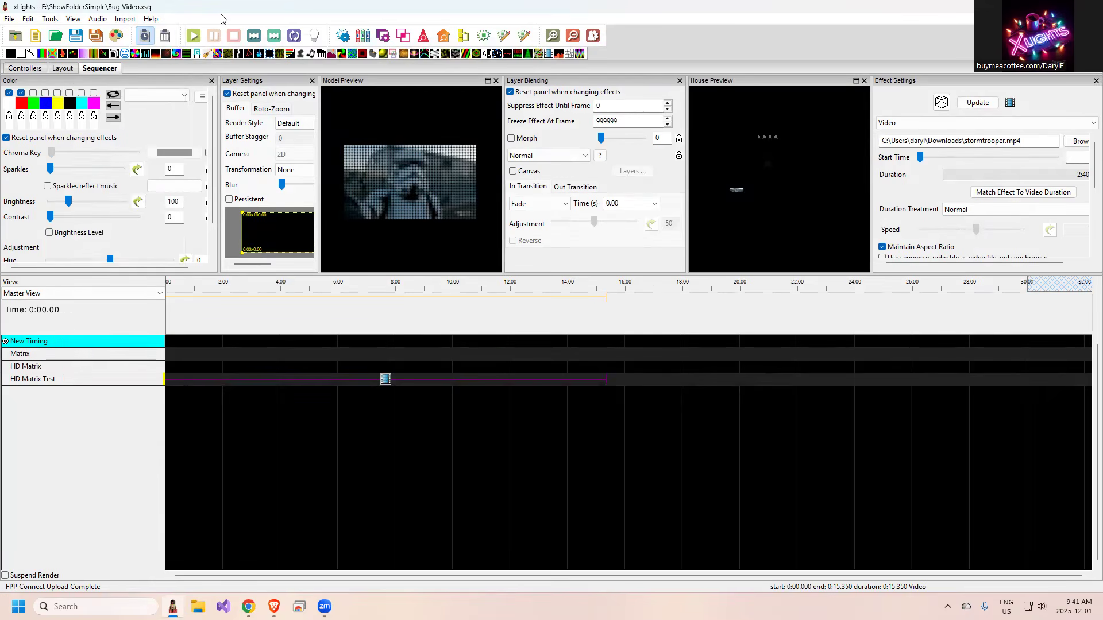
left_click(28, 70)
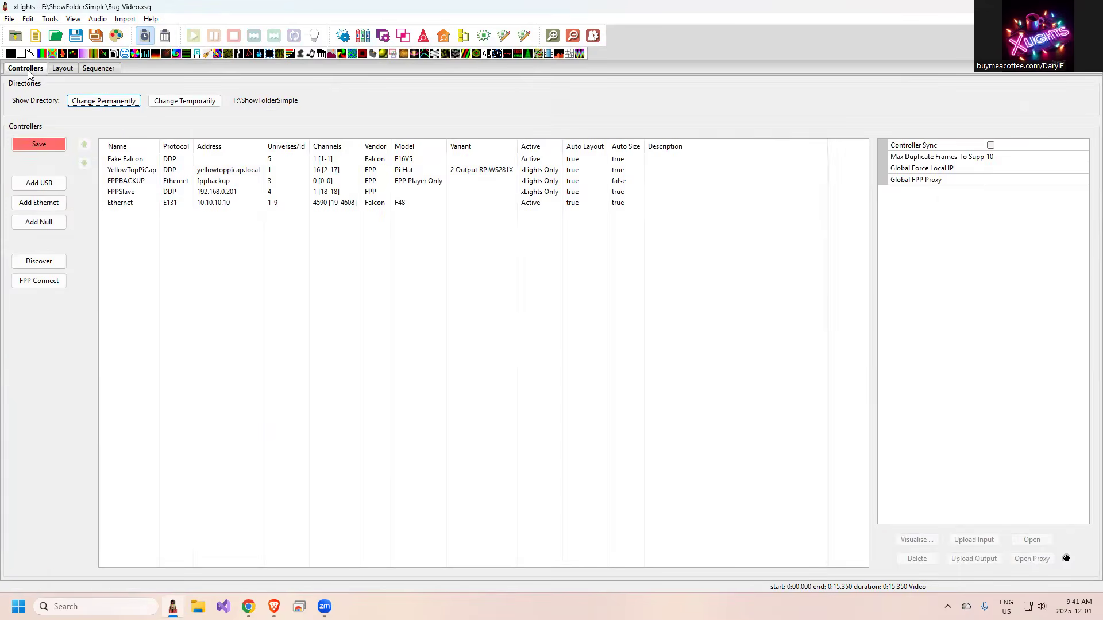
left_click(140, 160)
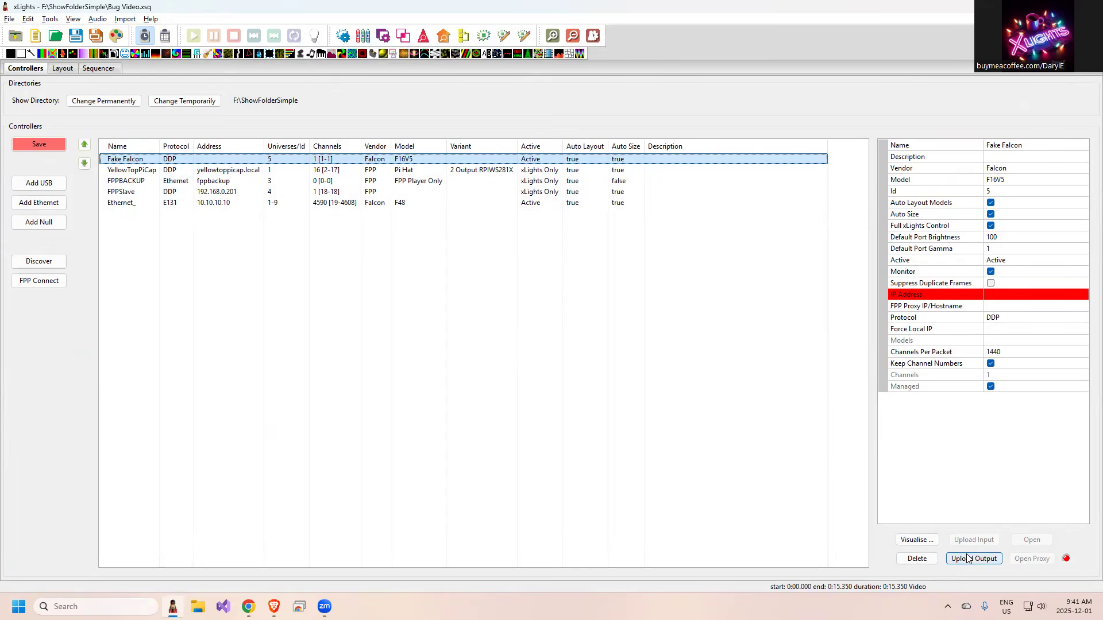
Set the YellowTopPiCap and FPPBACKUP controllers to be active in xLights only.
left_click(172, 171)
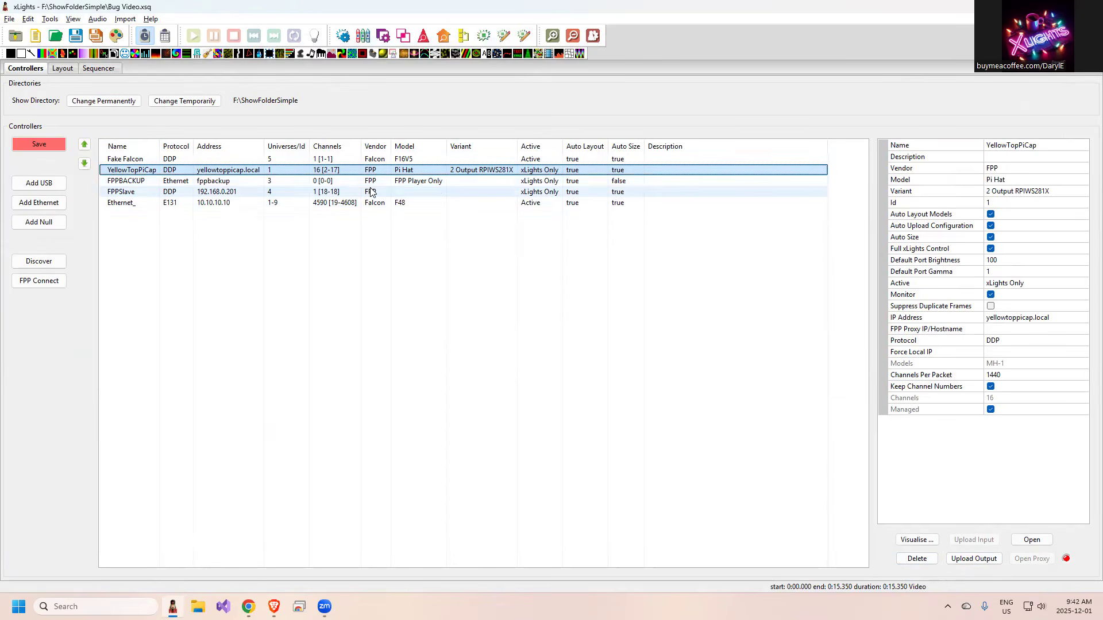
right_click(543, 171)
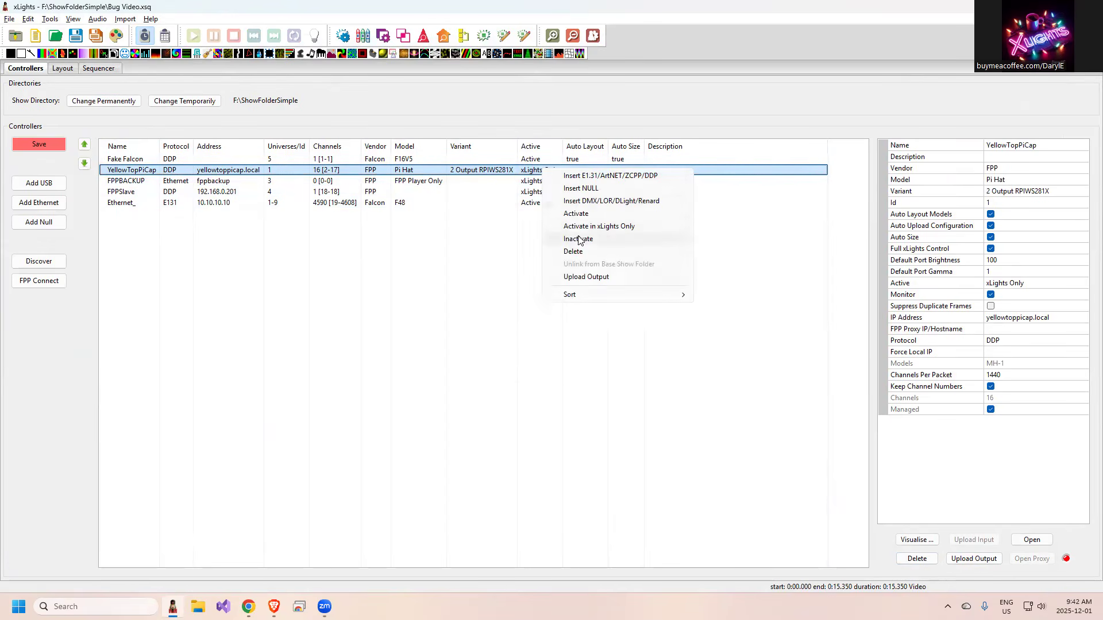
left_click(578, 230)
left_click(530, 182)
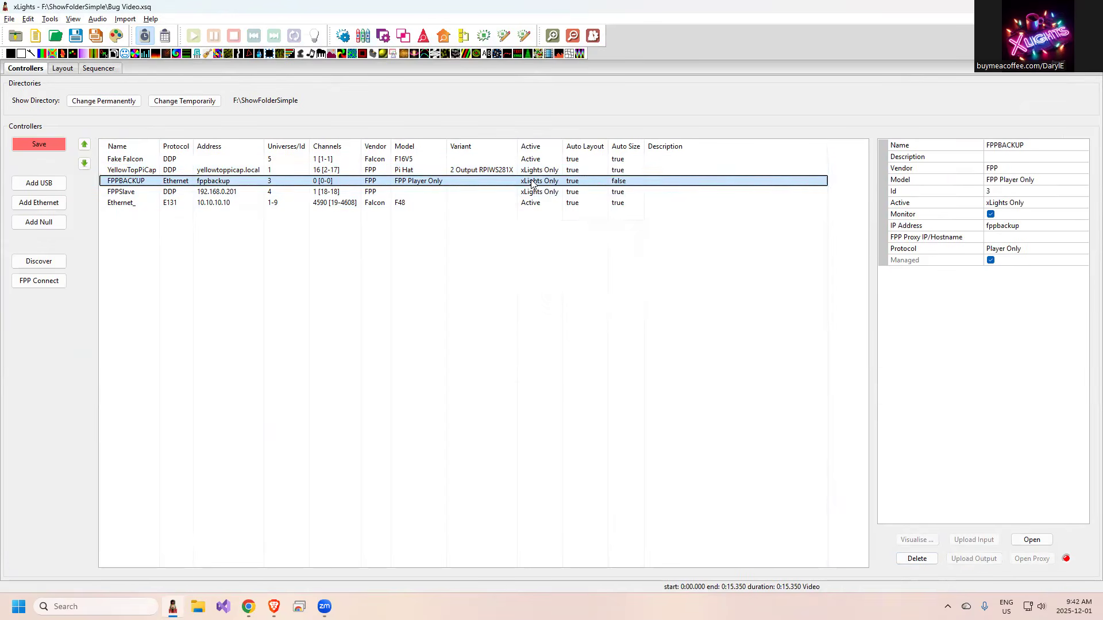
right_click(532, 183)
left_click(583, 241)
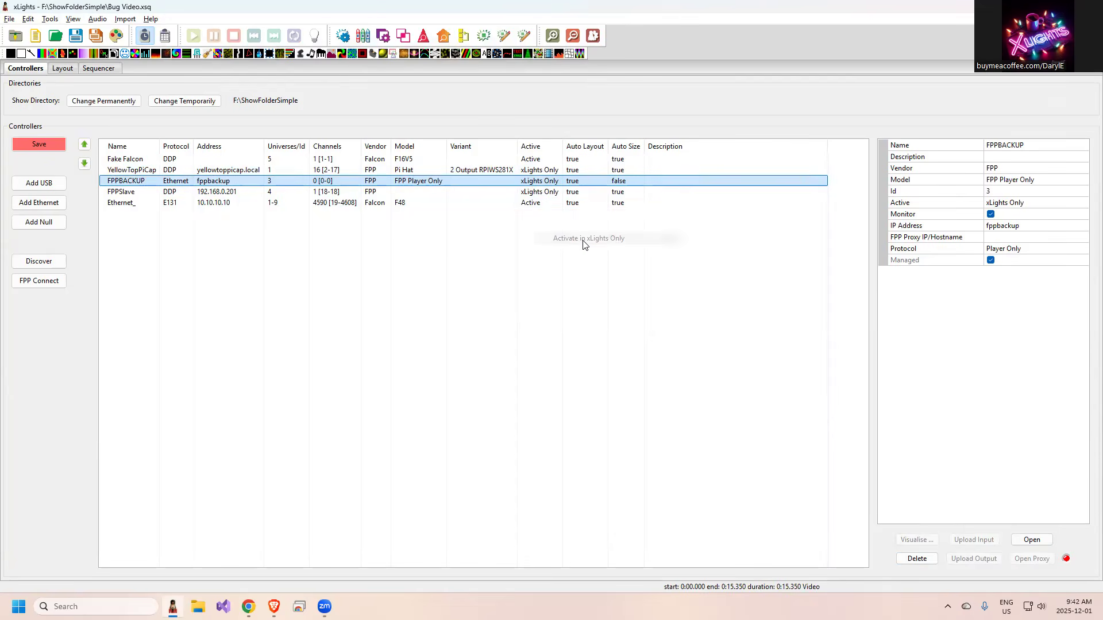
Set the Ethernet_ controller at 10.10.10.10 to Active in the Controllers list.
left_click(540, 204)
right_click(539, 205)
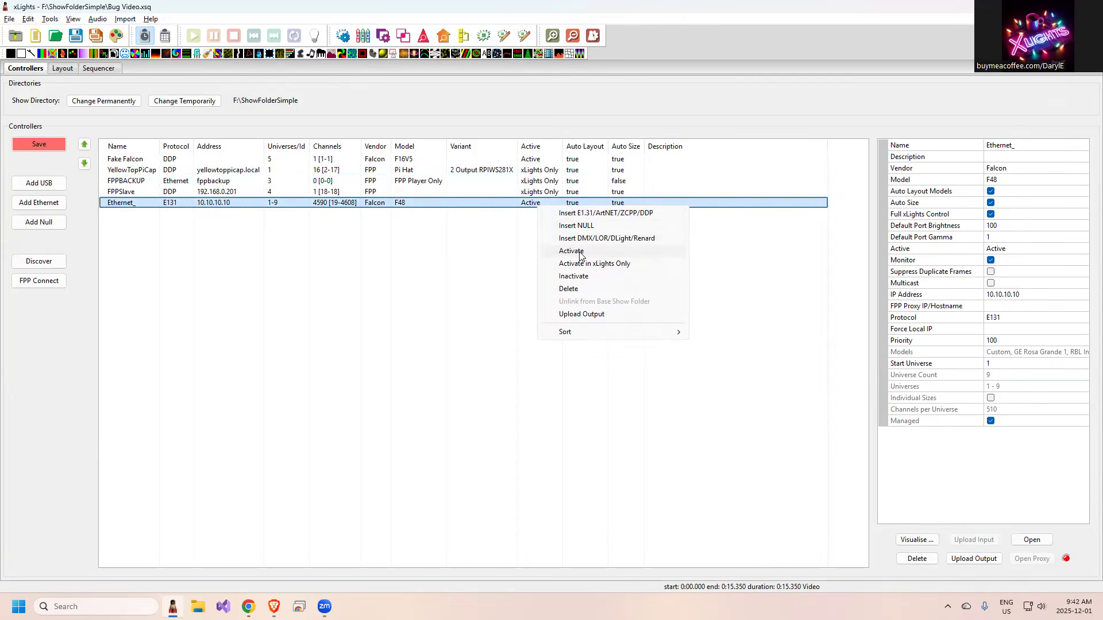
left_click(579, 255)
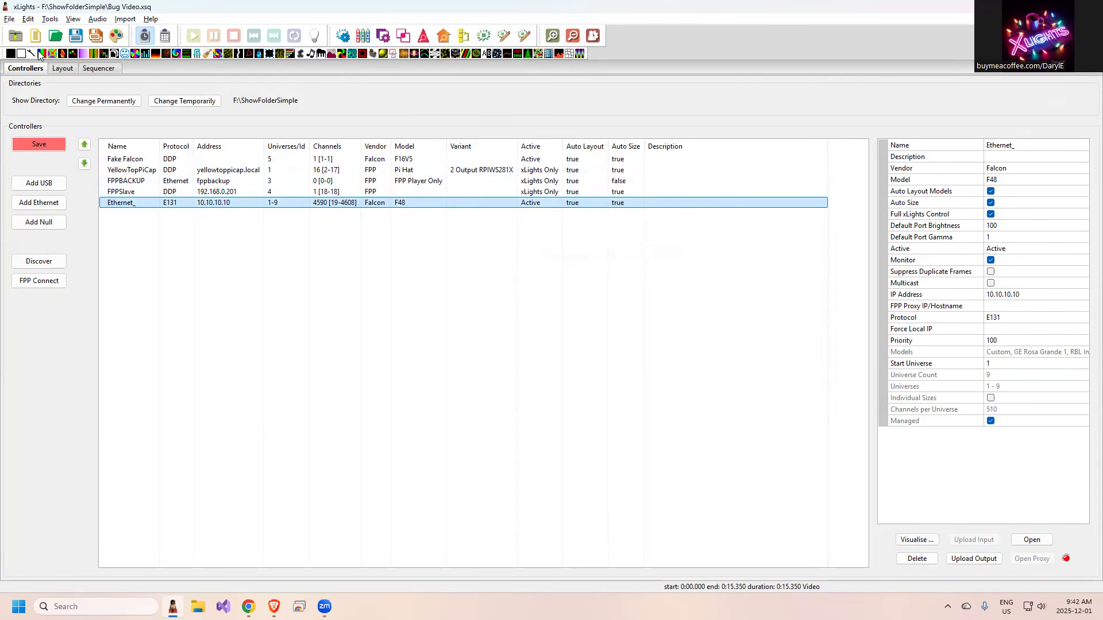
Open FPP Connect and choose Christmas Playlist as the playlist for the FPPDEMO upload.
left_click(48, 280)
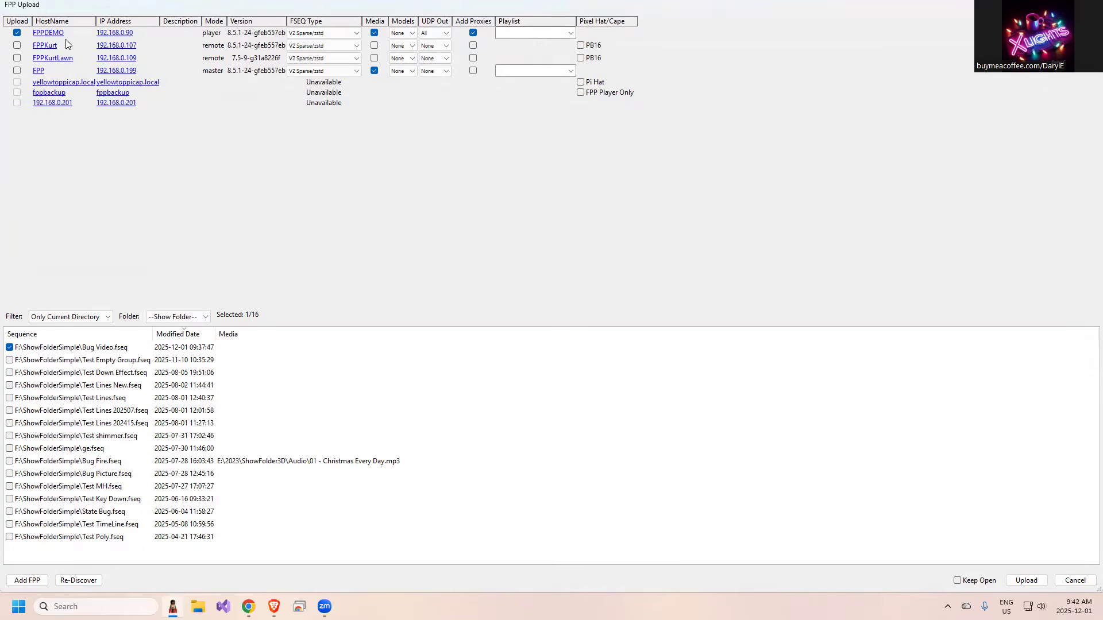
left_click(17, 70)
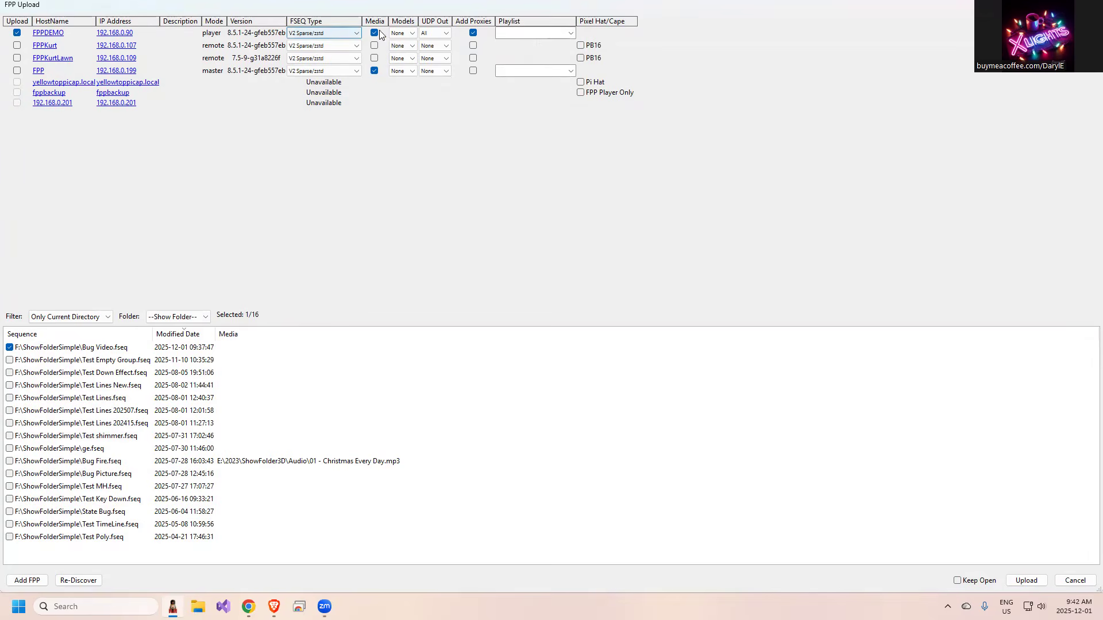
left_click(571, 33)
left_click(531, 51)
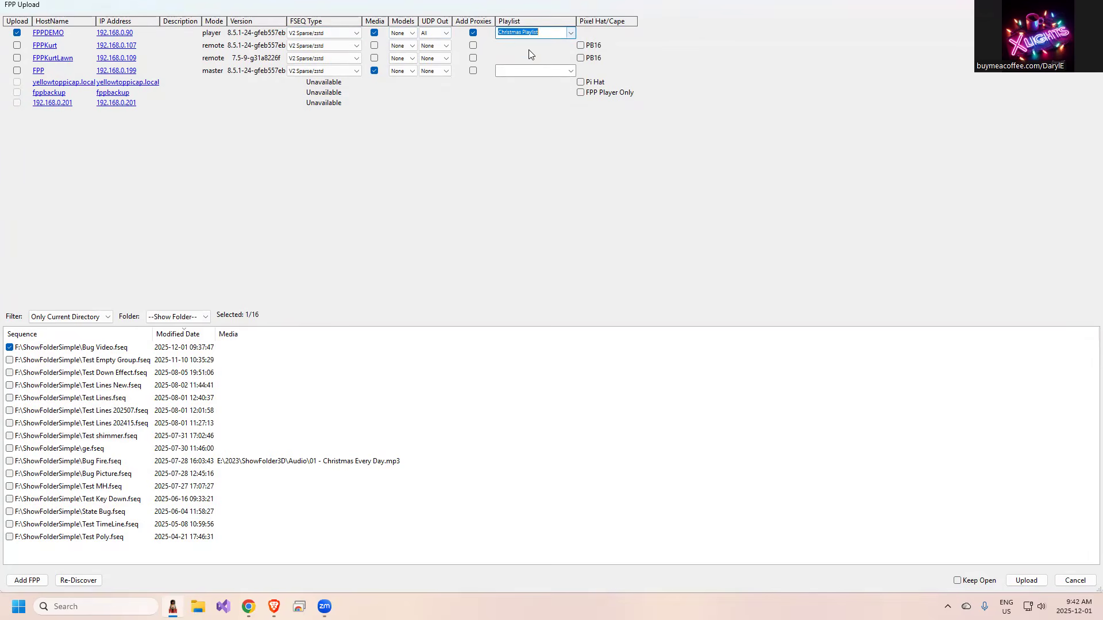